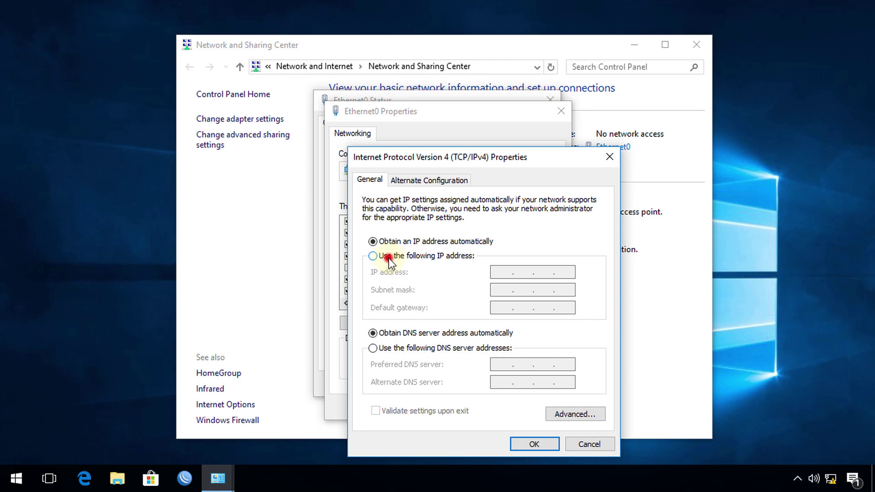
# Give Ethernet0 the fixed IPv4 address 192.168.1.2 with mask 255.255.255.0 and apply it
pyautogui.click(502, 273)
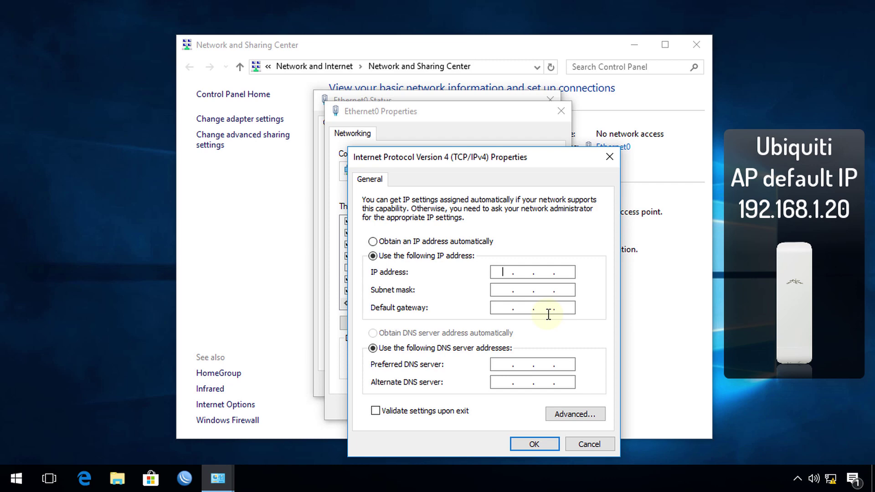
pyautogui.write('192 . 168 . 1 . 2')
pyautogui.click(503, 292)
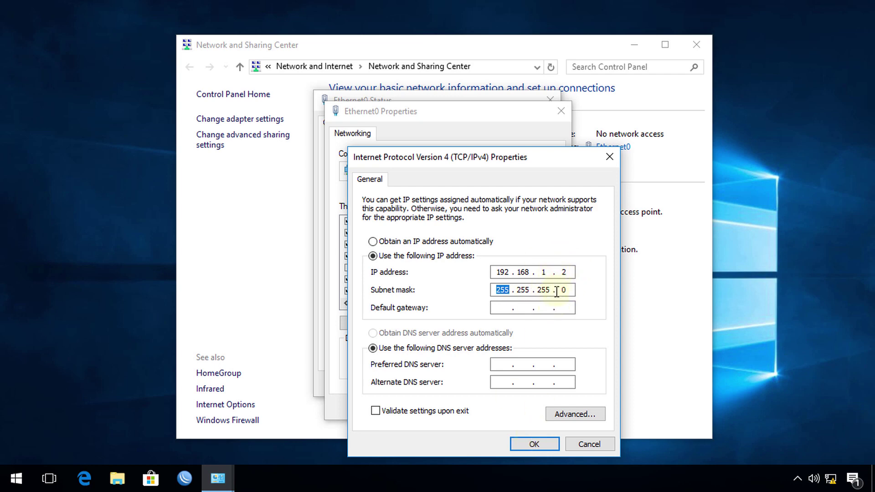
pyautogui.click(539, 443)
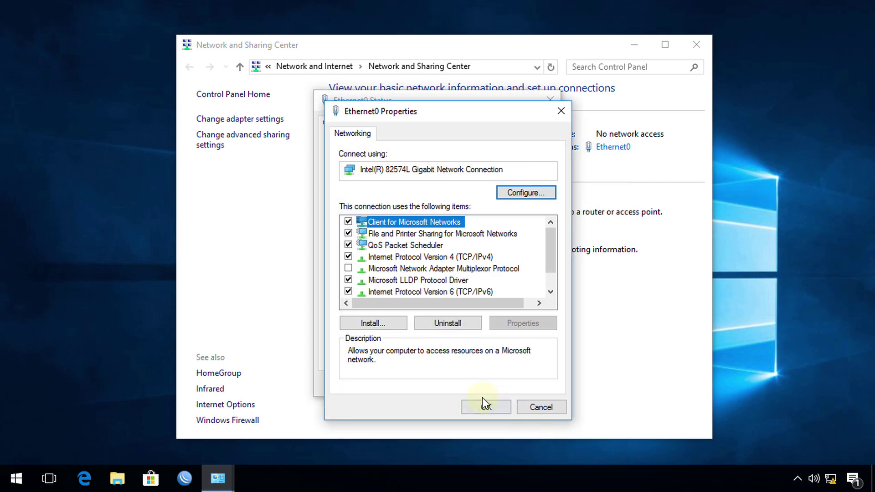
pyautogui.click(483, 406)
# Close the network windows and browse to 192.168.1.20 in Edge
pyautogui.click(522, 384)
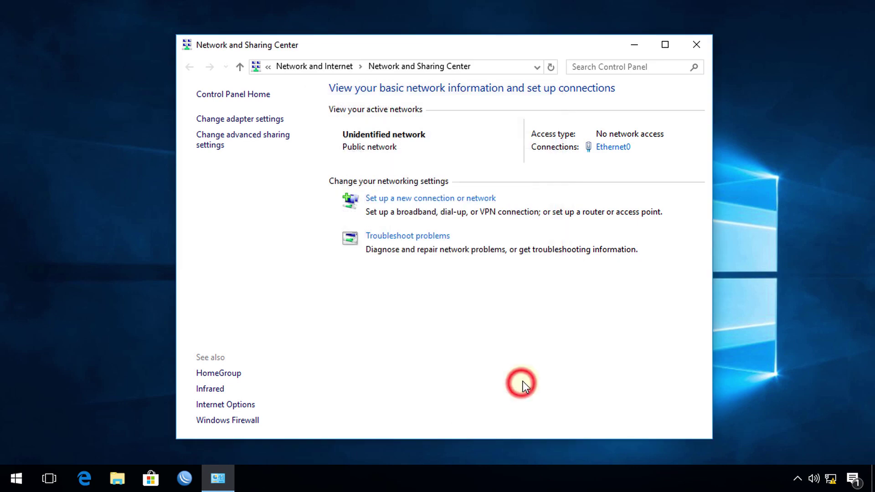
pyautogui.click(636, 45)
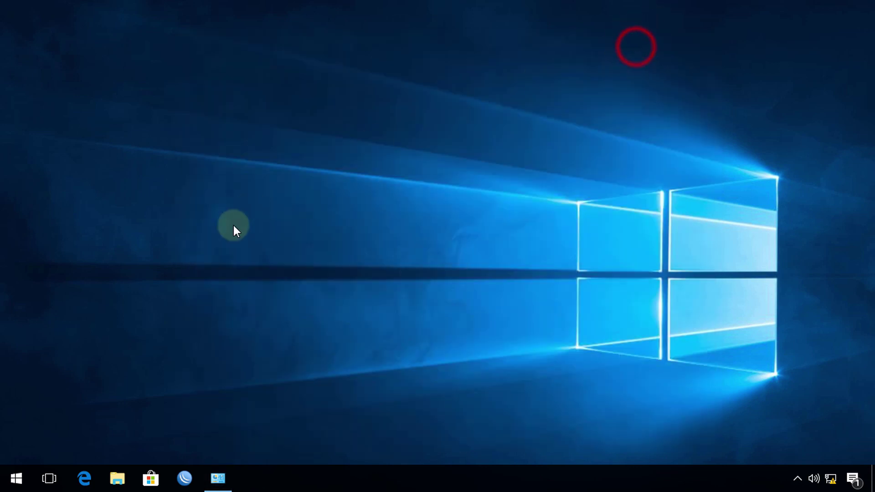
pyautogui.click(86, 477)
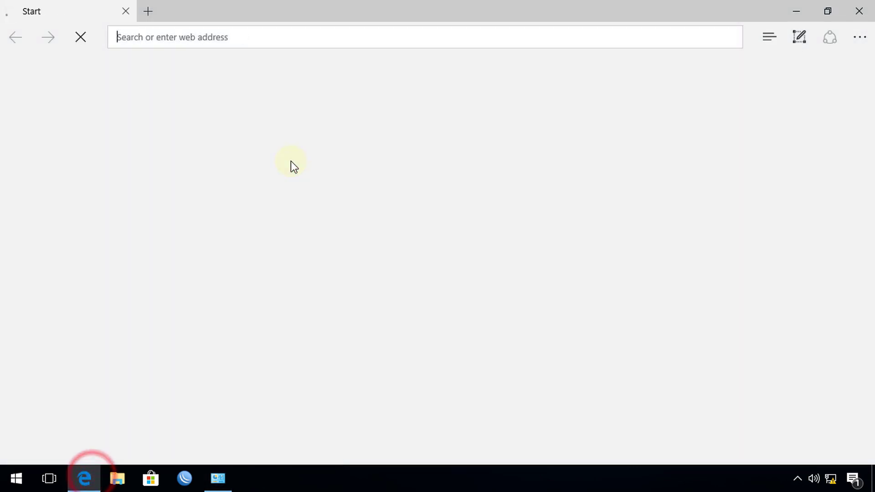
pyautogui.click(204, 38)
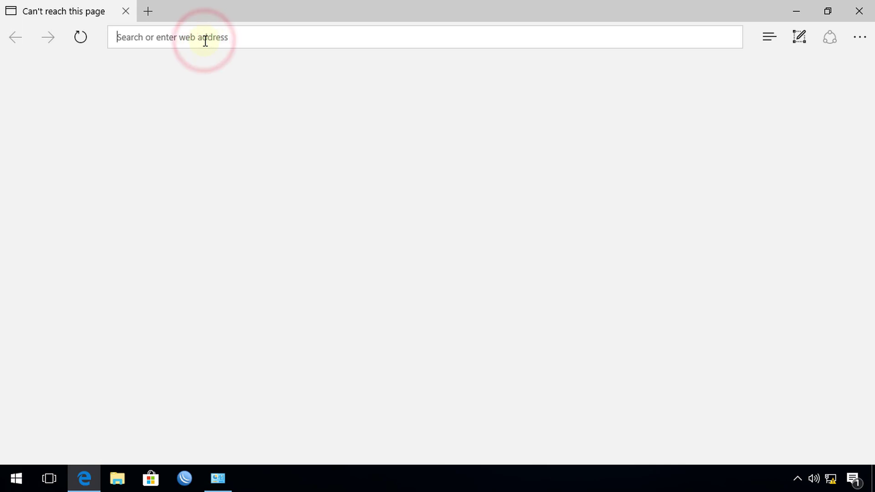
pyautogui.write('192.1')
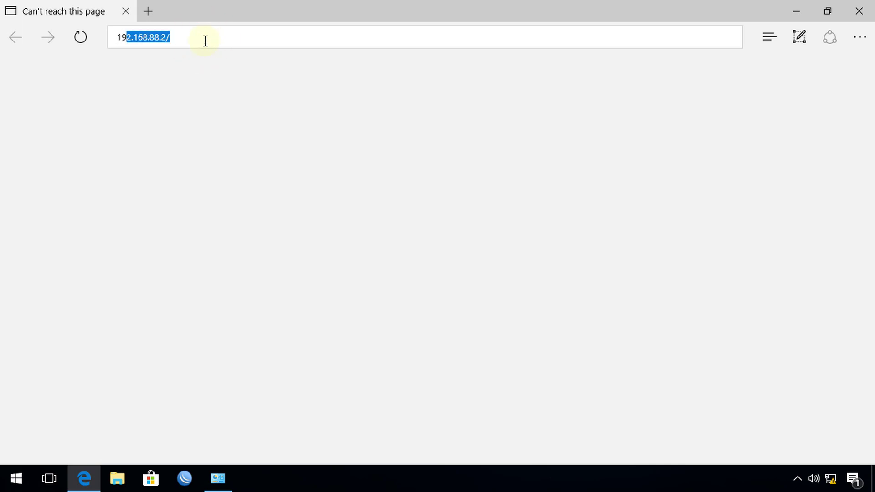
pyautogui.write('68.')
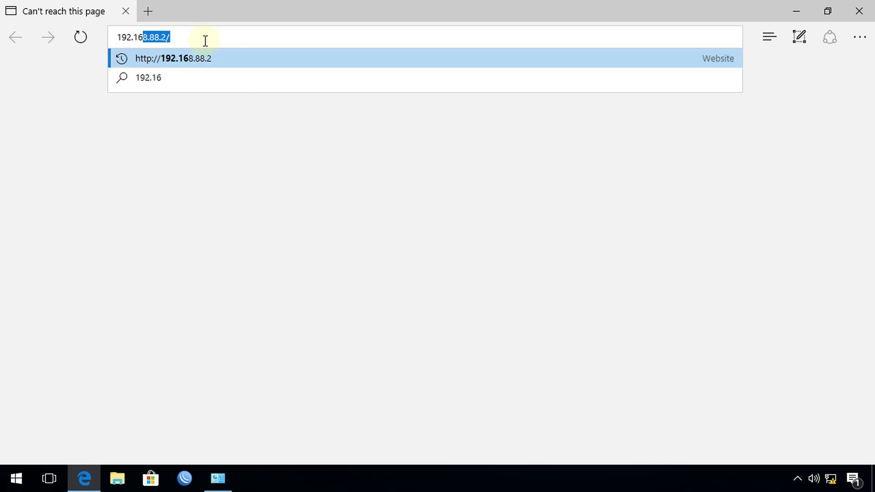
pyautogui.write('1.20')
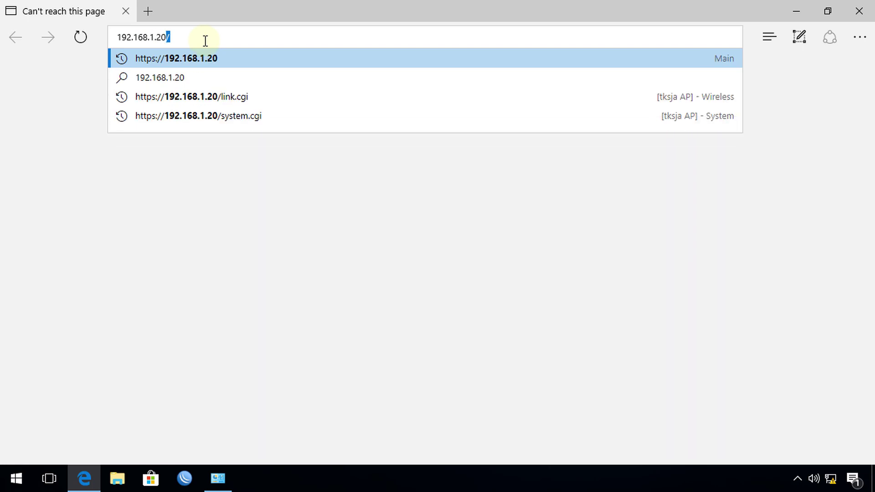
pyautogui.press('Return')
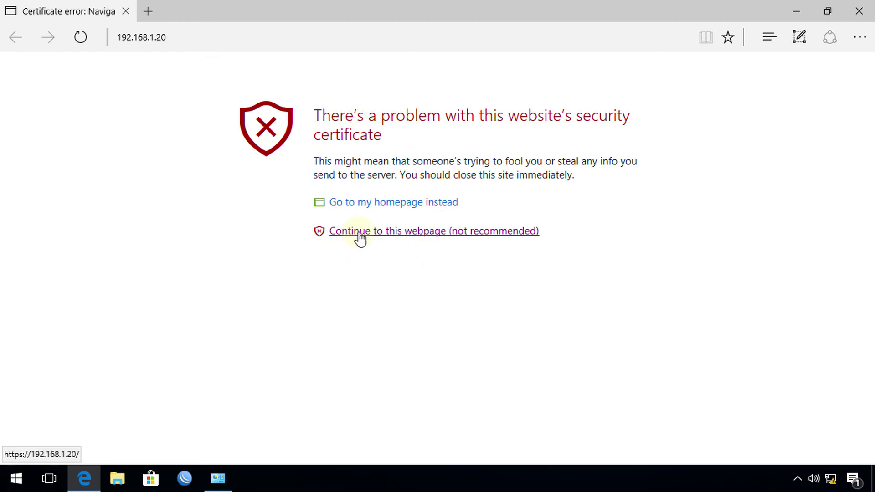
# Proceed past the certificate warning and enter the default user name and password
pyautogui.click(359, 237)
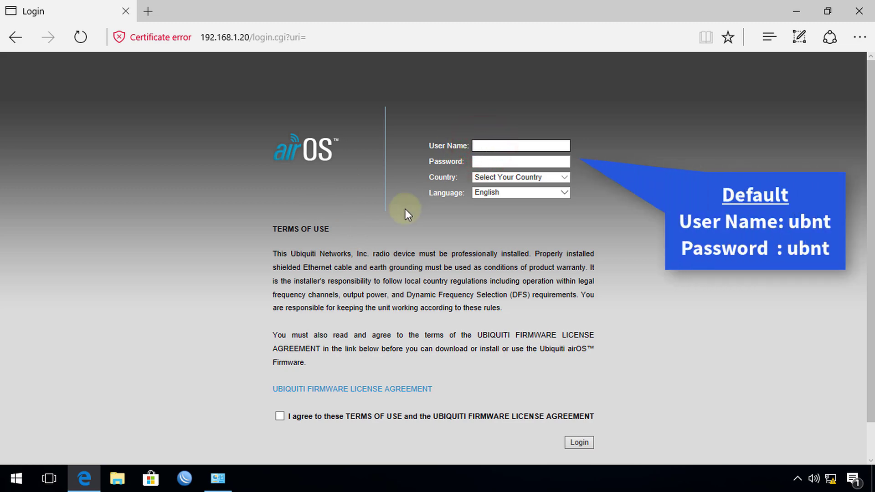
pyautogui.click(492, 160)
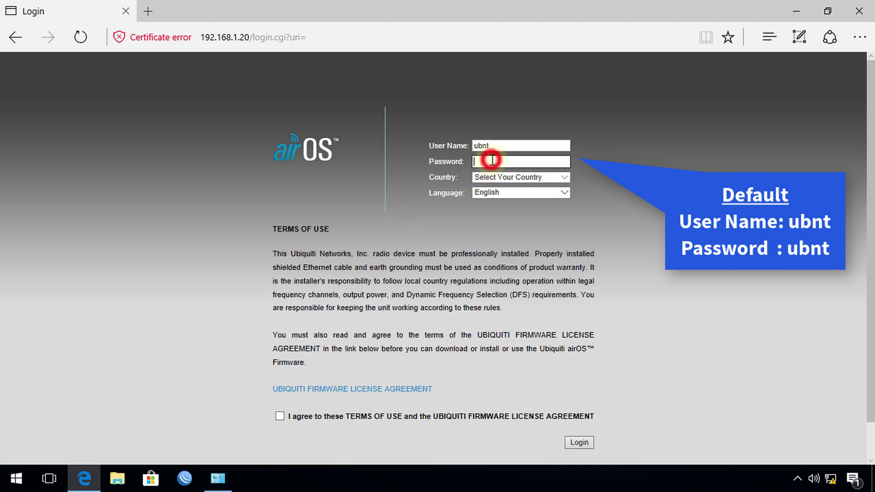
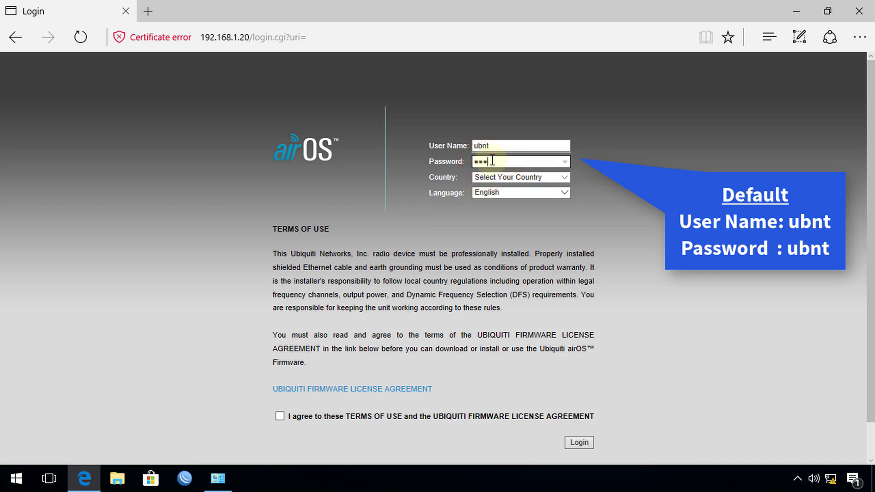
# Choose United States, accept the terms, log in, and decline saving the password
pyautogui.click(552, 176)
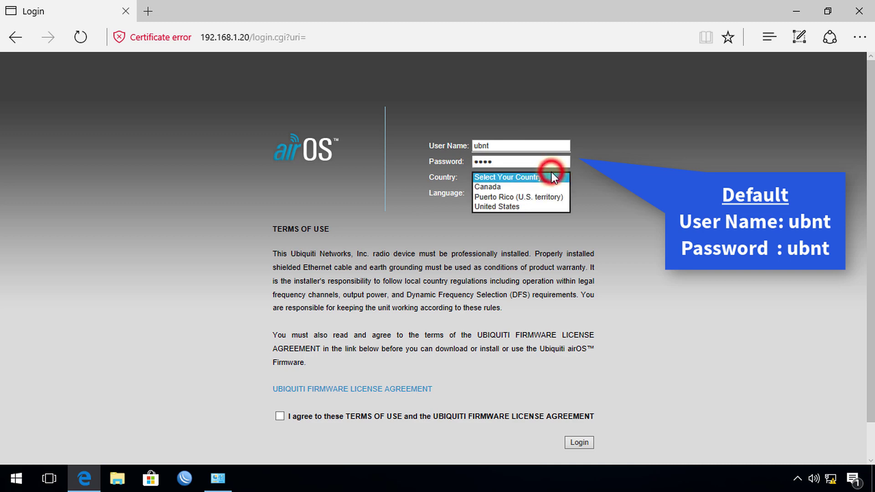
pyautogui.click(515, 207)
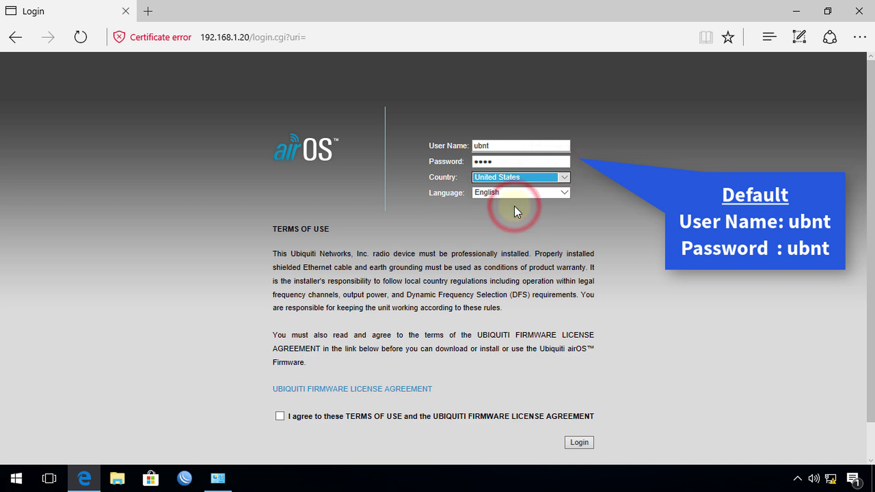
pyautogui.click(279, 416)
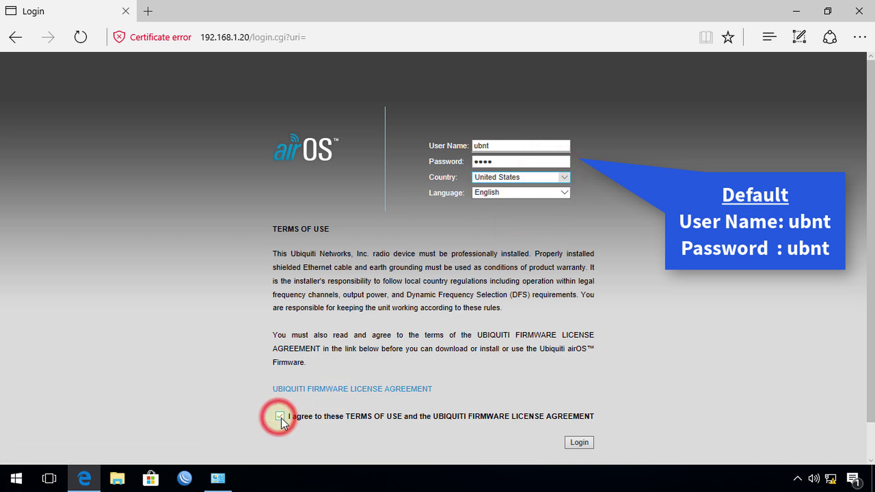
pyautogui.click(578, 442)
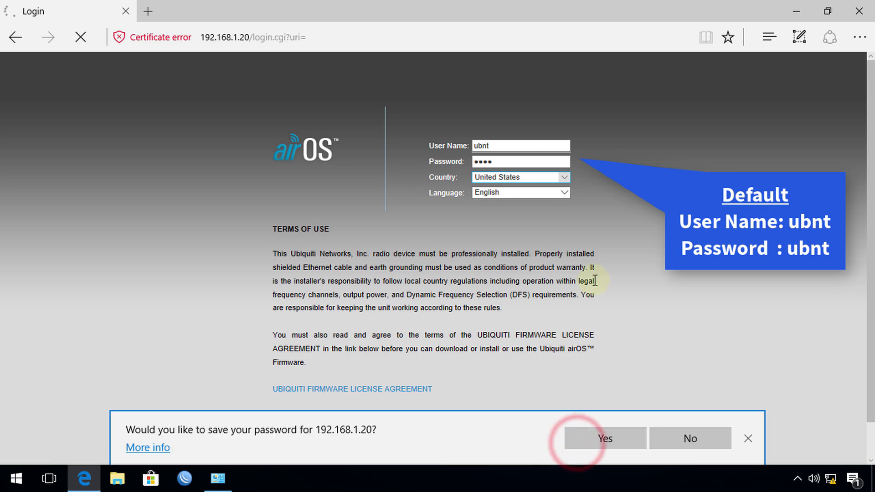
pyautogui.click(747, 440)
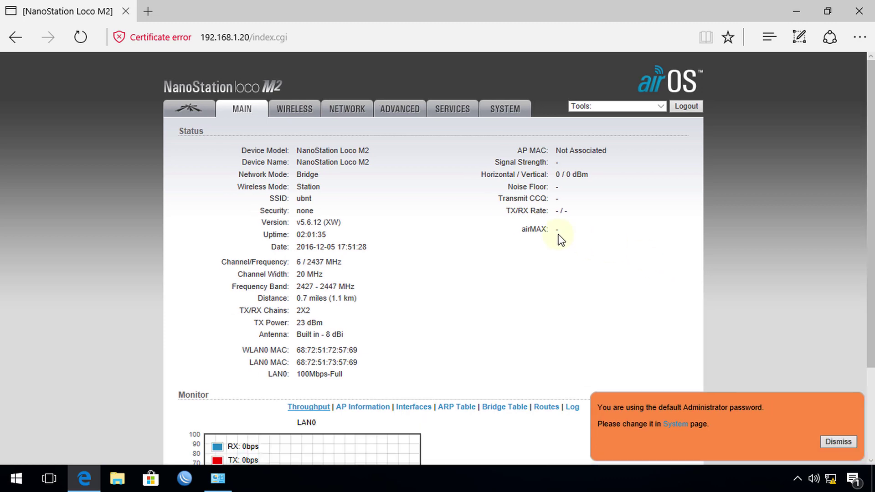
pyautogui.scroll(-3, 411, 223)
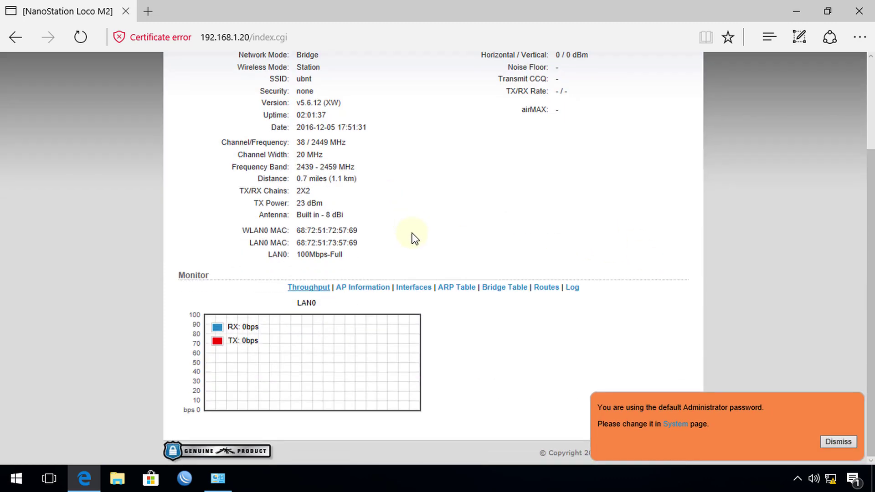
pyautogui.scroll(3, 433, 260)
# Set the Wireless Mode to Access Point on the Wireless page
pyautogui.click(848, 440)
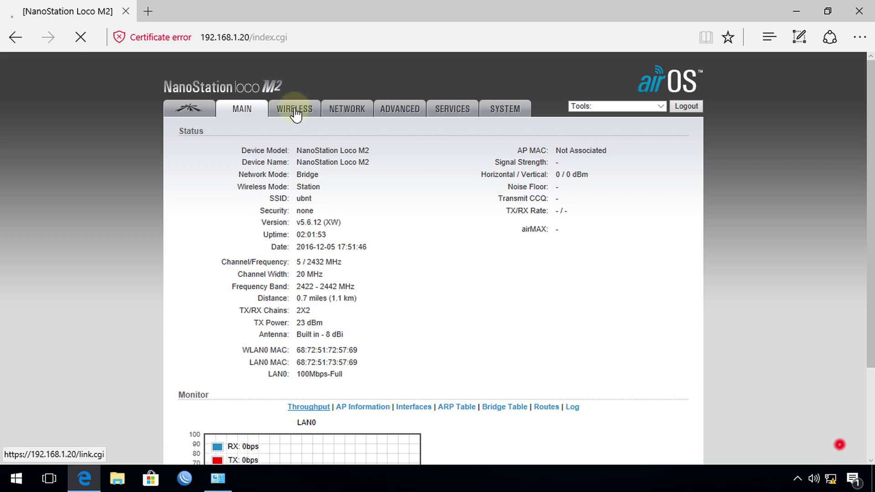
pyautogui.click(294, 108)
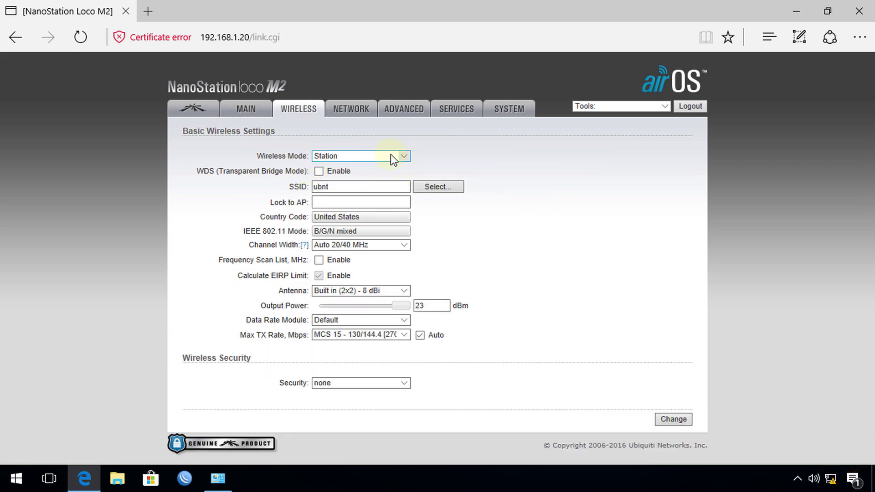
pyautogui.click(390, 155)
pyautogui.click(343, 166)
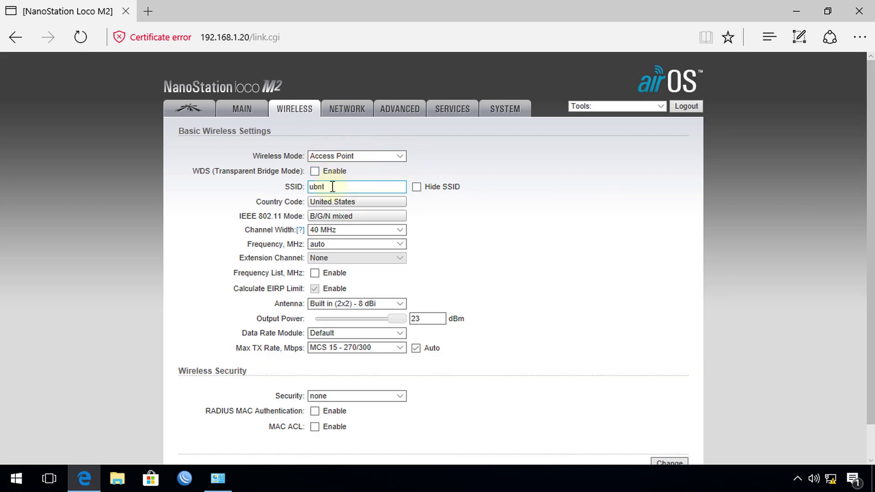
# Replace the SSID ubnt with tksja
pyautogui.doubleClick(333, 186)
pyautogui.press('BackSpace')
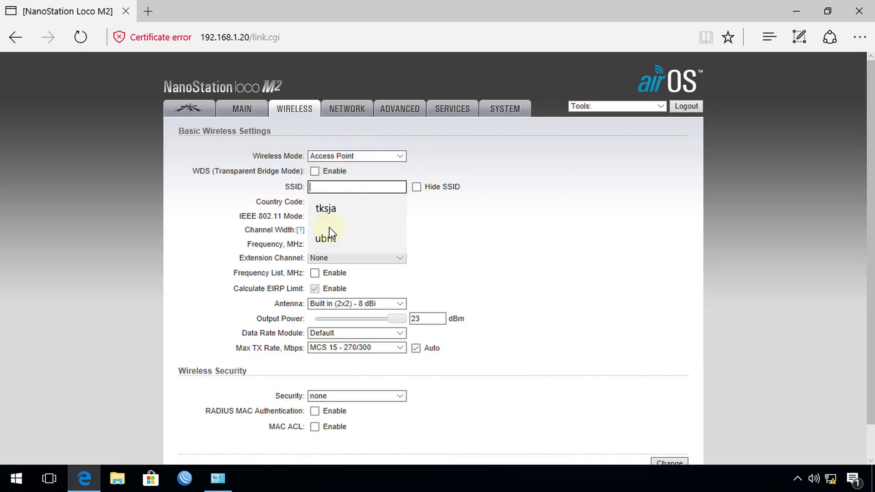
pyautogui.write('t')
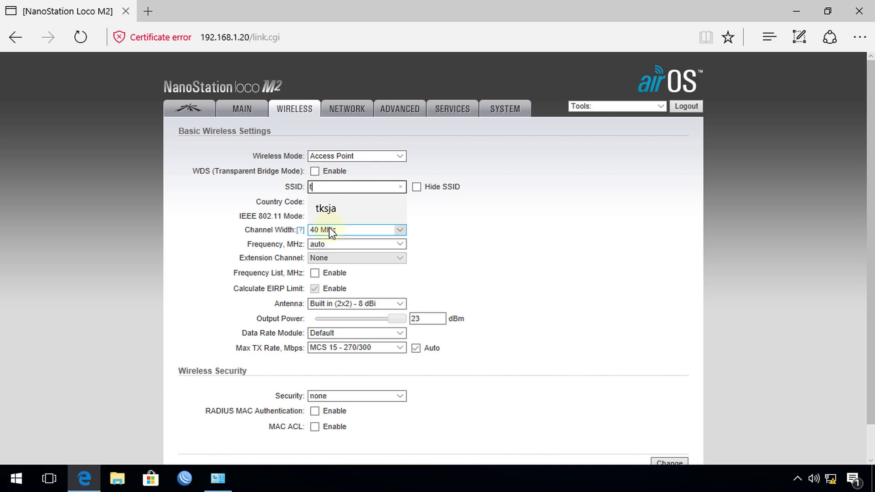
pyautogui.write('ksja')
pyautogui.click(475, 207)
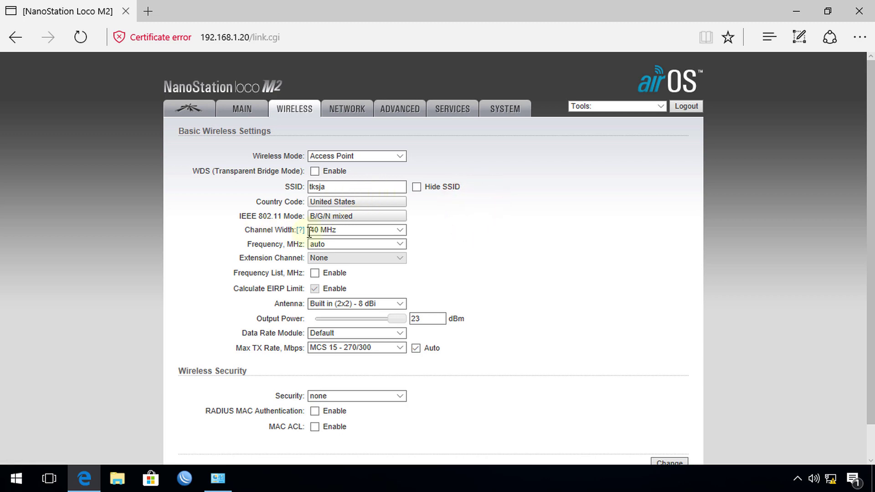
pyautogui.click(367, 230)
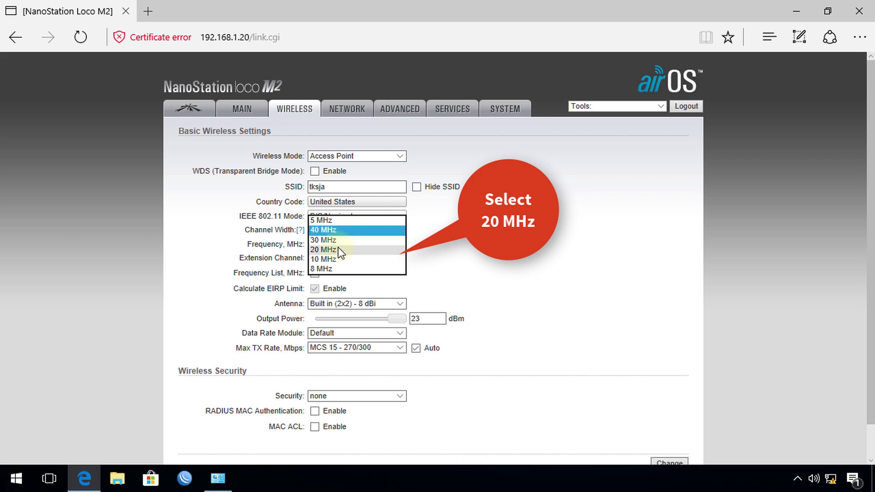
pyautogui.click(418, 233)
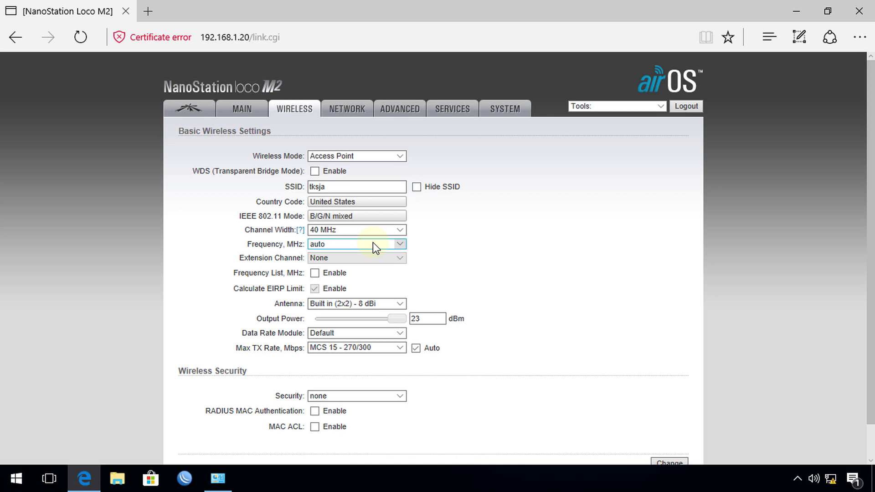
pyautogui.scroll(-1, 427, 263)
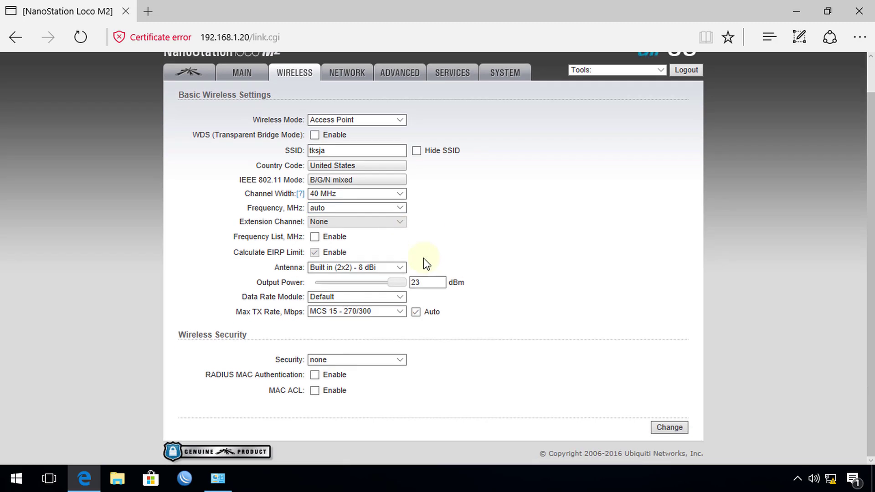
pyautogui.click(418, 284)
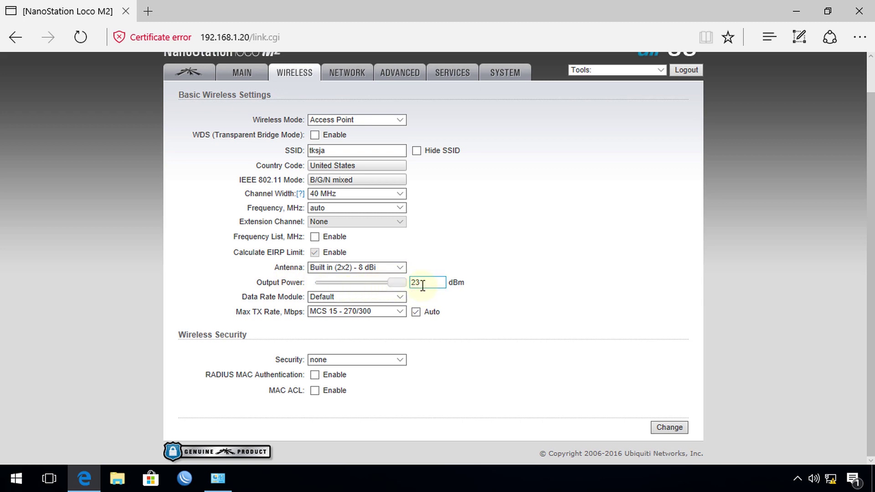
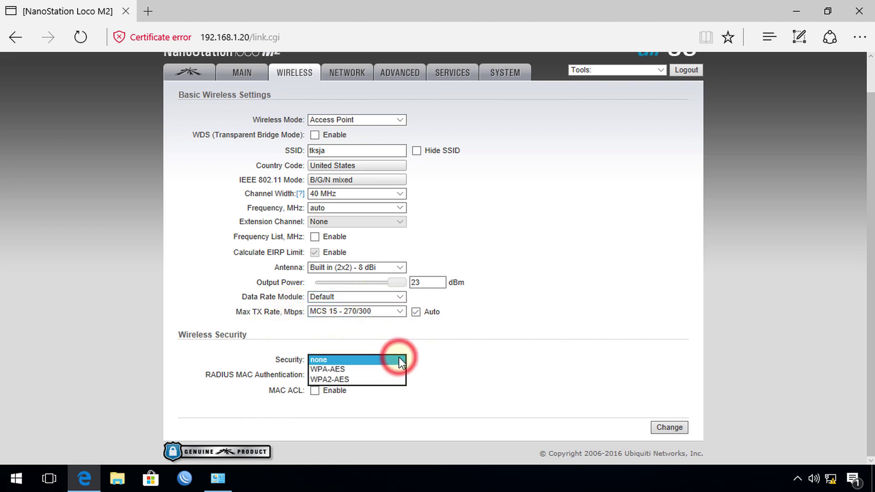
# Set wireless security to WPA2-AES with a typed preshared key and submit it
pyautogui.click(366, 380)
pyautogui.click(371, 389)
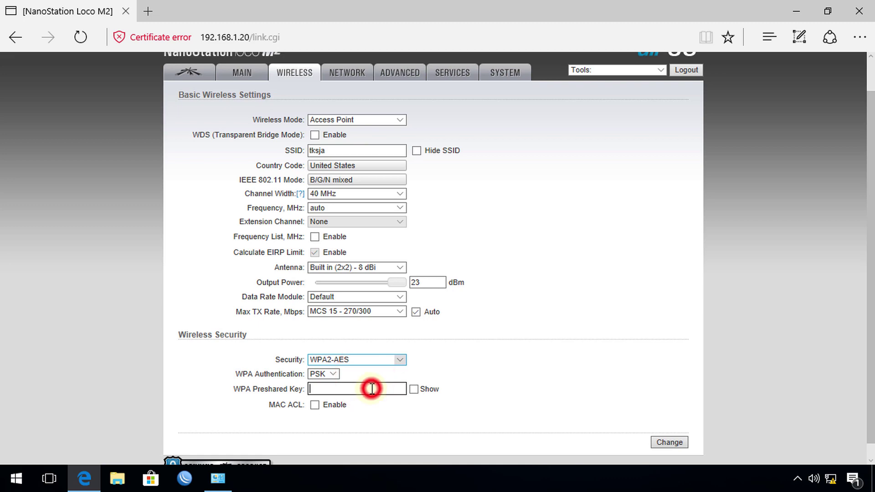
pyautogui.write('*****')
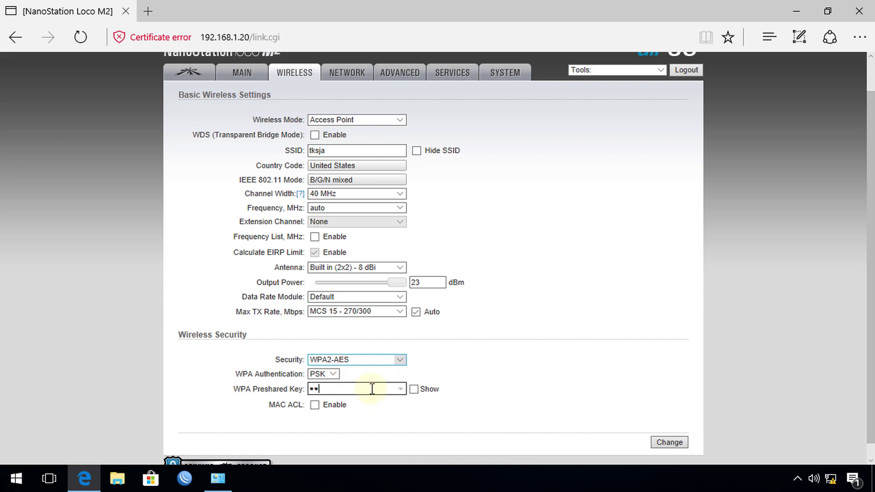
pyautogui.press('BackSpace')
pyautogui.press('BackSpace')
pyautogui.press('BackSpace')
pyautogui.press('BackSpace')
pyautogui.press('BackSpace')
pyautogui.write('********')
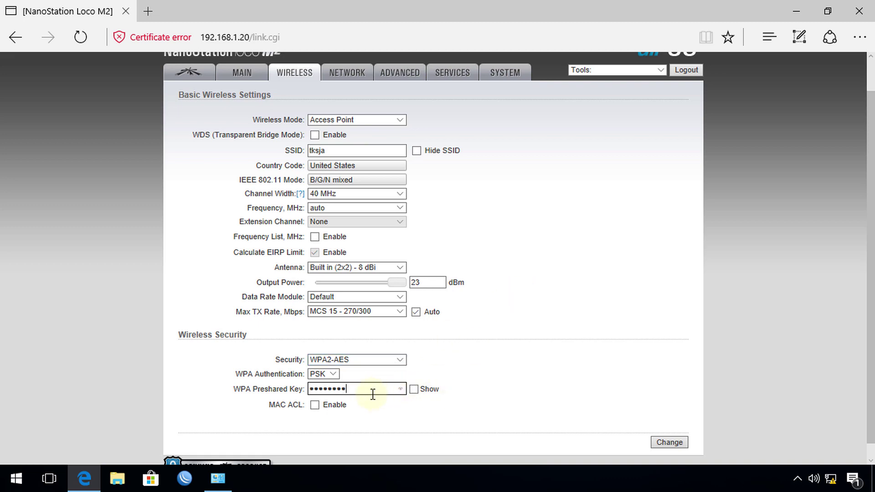
pyautogui.click(668, 443)
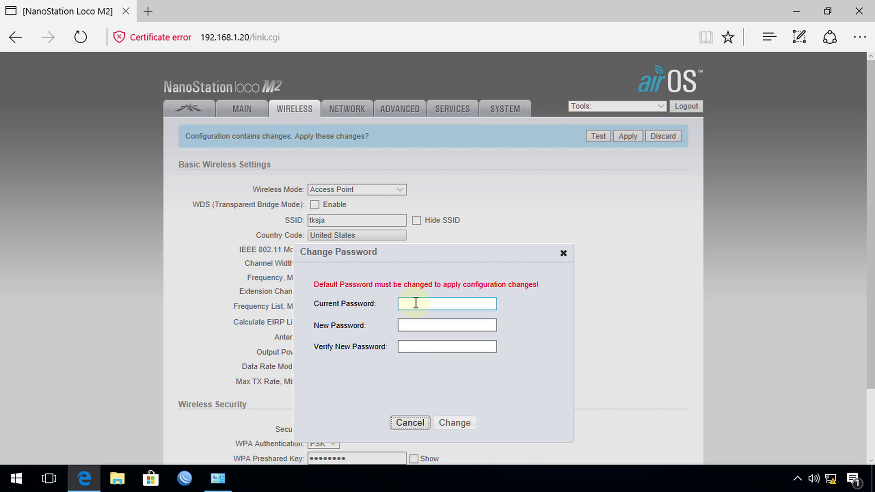
# Enter the current admin password, then type the new admin password twice and confirm
pyautogui.click(415, 303)
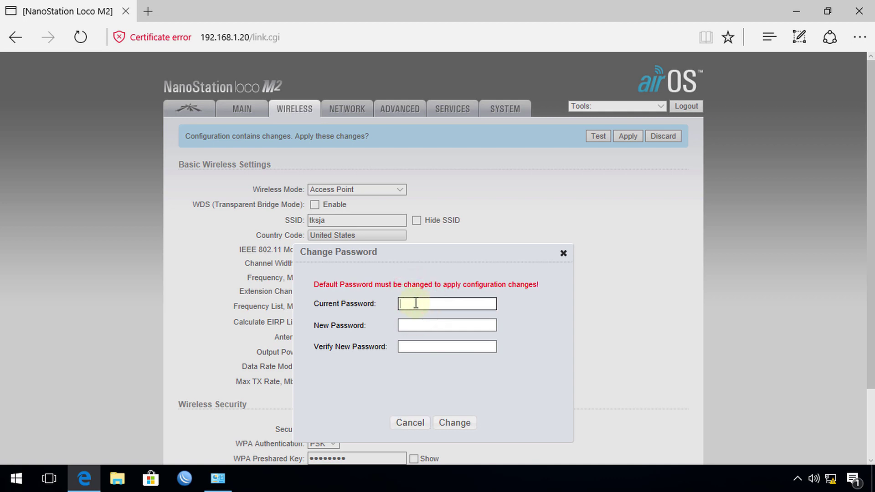
pyautogui.press('Tab')
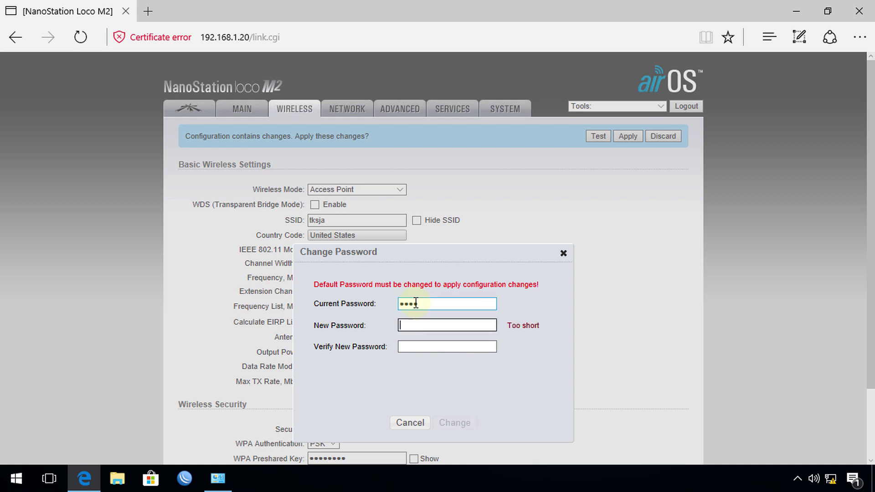
pyautogui.write('•••••••••')
pyautogui.press('Tab')
pyautogui.write('•••••••••')
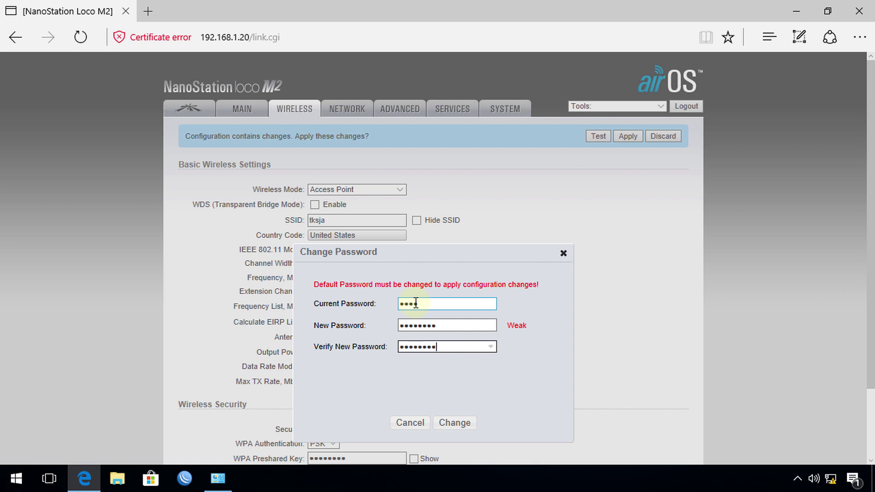
pyautogui.click(461, 419)
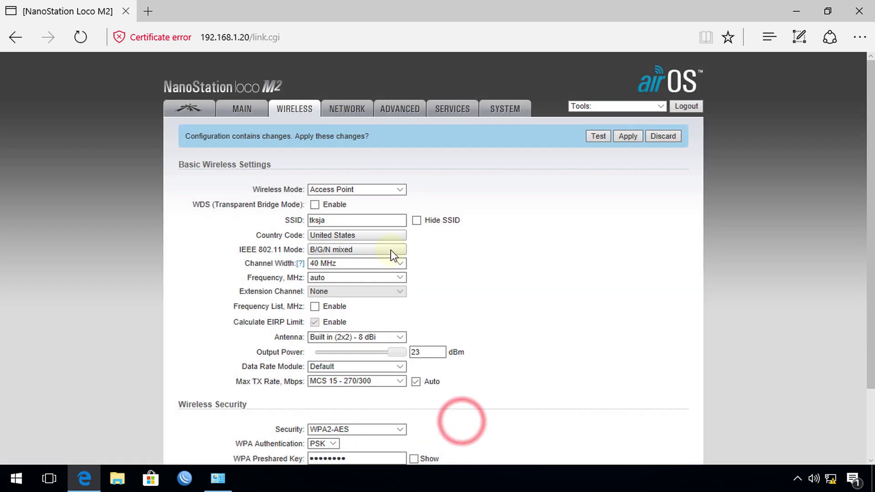
# Uncheck airMAX Enable on the airMAX page and save the change
pyautogui.click(186, 111)
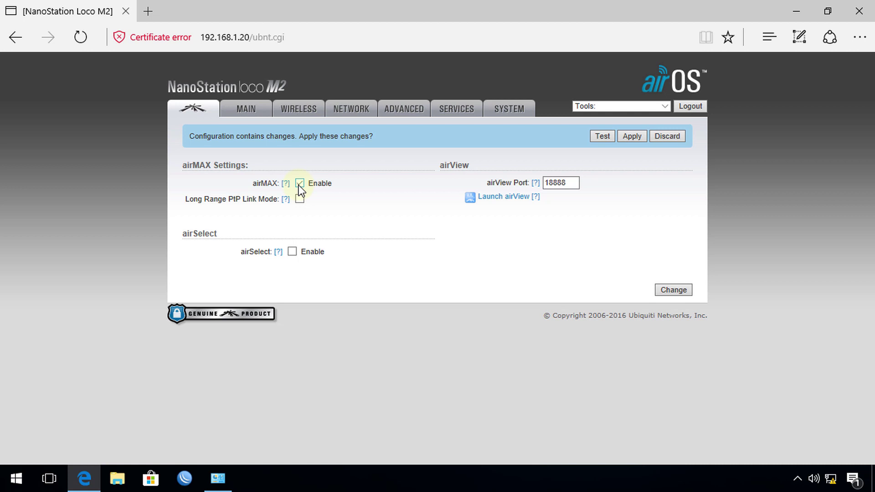
pyautogui.click(299, 183)
pyautogui.click(676, 290)
# Move through the Main and Wireless tabs to the Network settings page
pyautogui.click(258, 113)
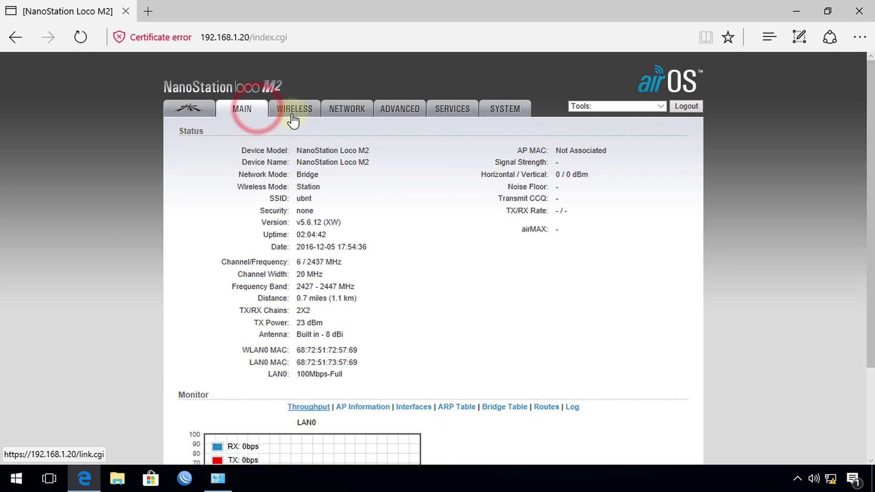
pyautogui.click(297, 109)
pyautogui.click(345, 117)
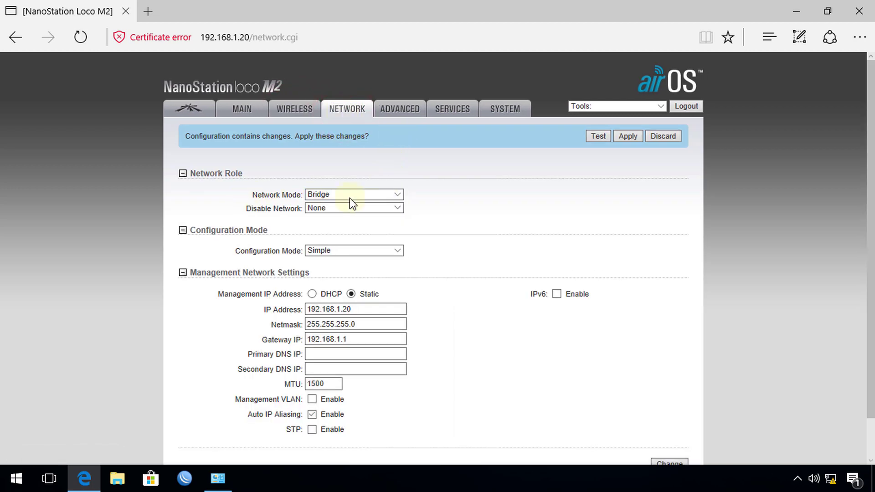
# Change the management IP address from 192.168.1.20 to 192.168.88.2
pyautogui.scroll(-1, 440, 219)
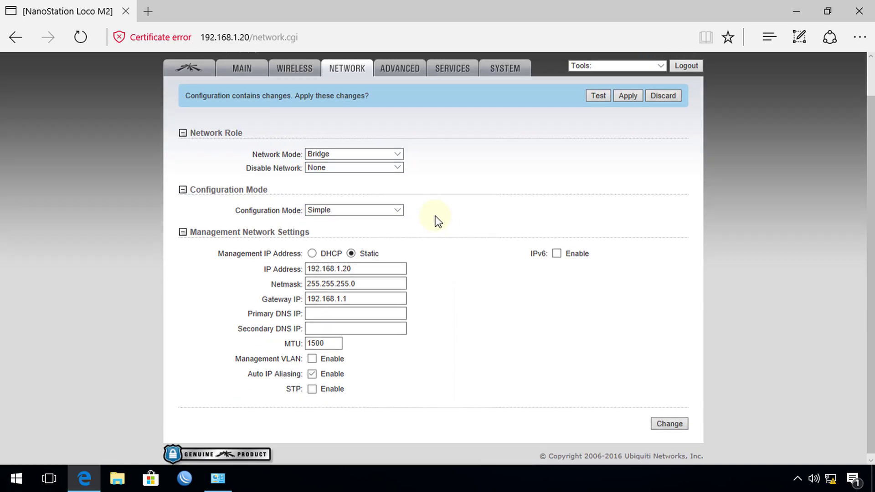
pyautogui.click(353, 278)
pyautogui.click(343, 265)
pyautogui.moveTo(337, 266); pyautogui.dragTo(411, 263)
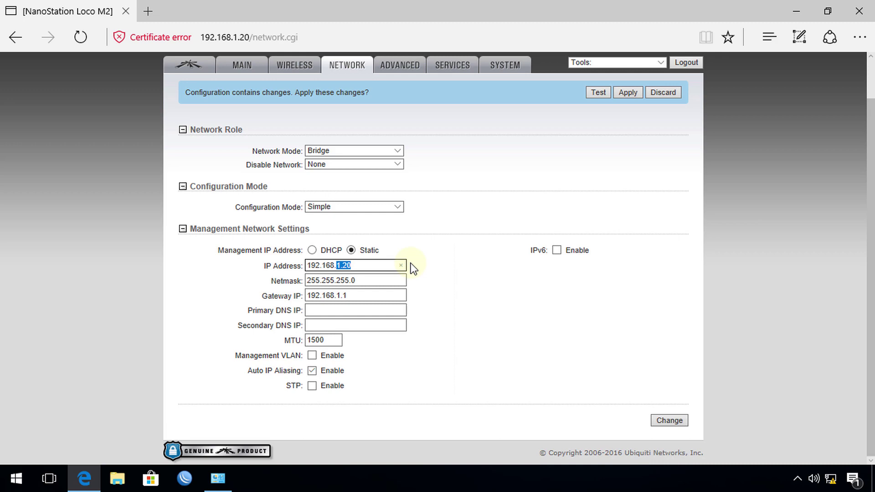
pyautogui.write('88')
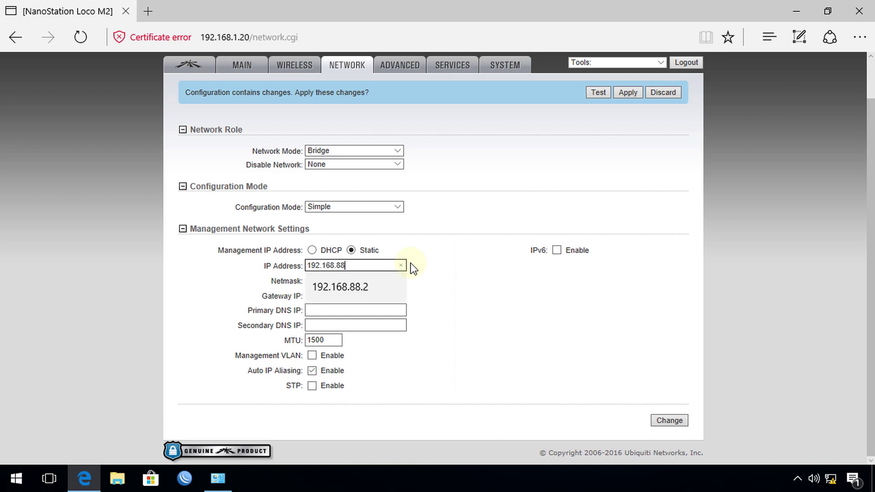
pyautogui.write('.2')
pyautogui.click(449, 281)
# Set gateway and primary DNS to 192.168.88.1 and save the network settings
pyautogui.click(358, 297)
pyautogui.press('BackSpace')
pyautogui.press('BackSpace')
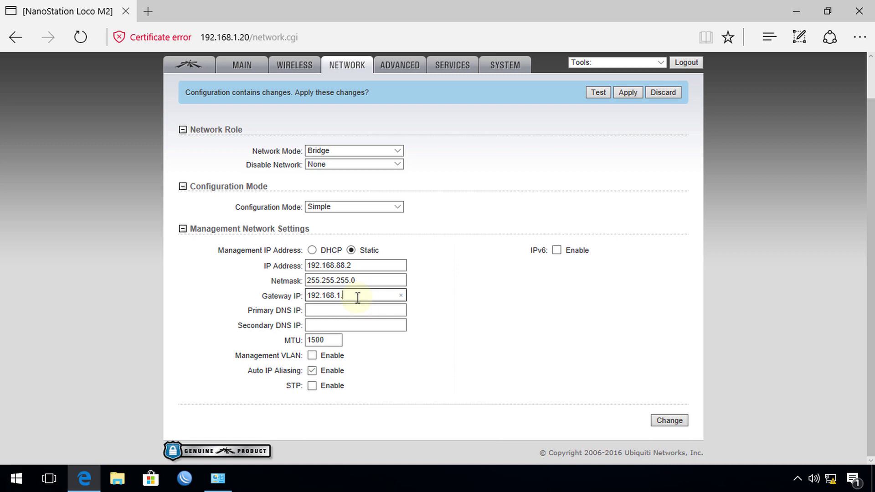
pyautogui.press('BackSpace')
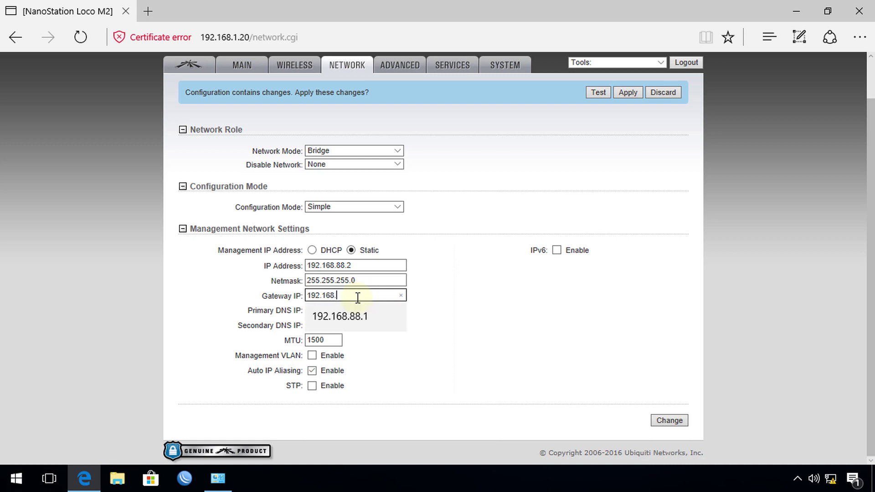
pyautogui.write('88.1')
pyautogui.click(453, 304)
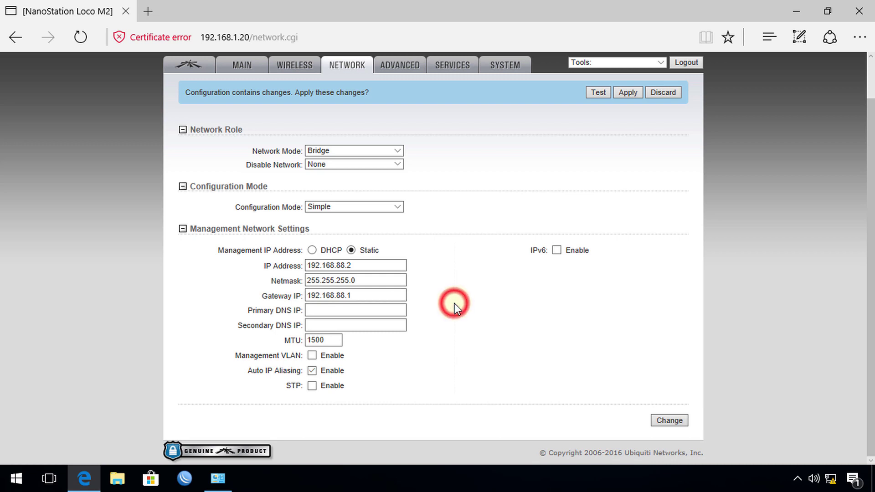
pyautogui.click(363, 305)
pyautogui.click(365, 332)
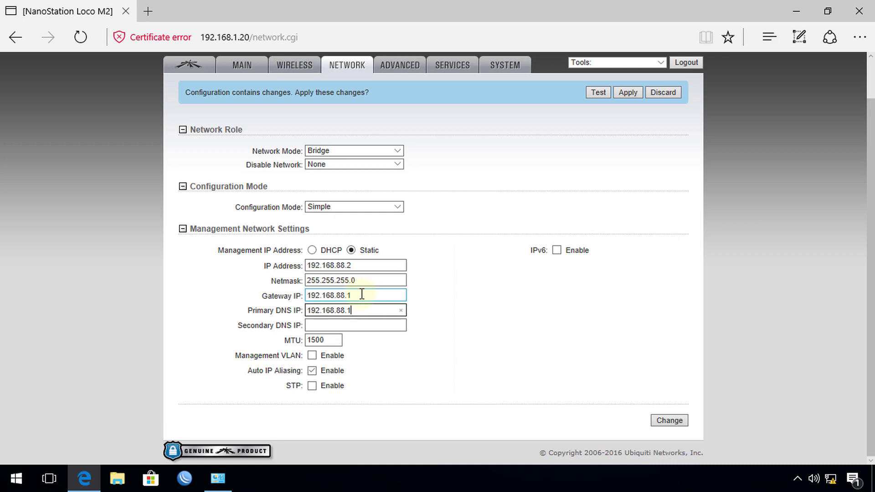
pyautogui.click(671, 420)
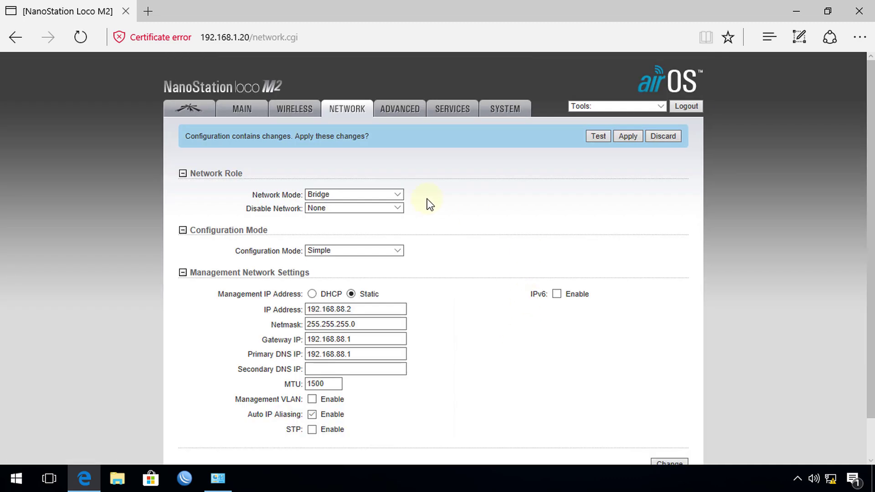
# Tick Installer EIRP Control Enable on the Advanced page and save it
pyautogui.click(393, 117)
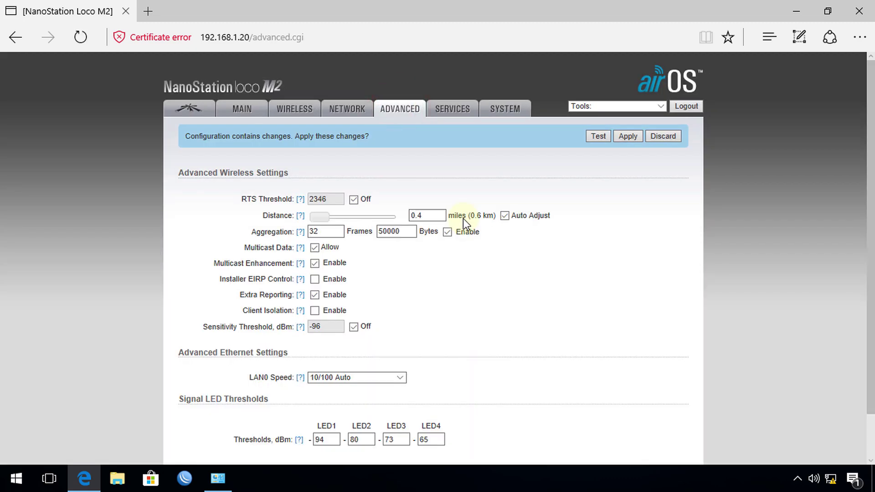
pyautogui.scroll(-2, 481, 275)
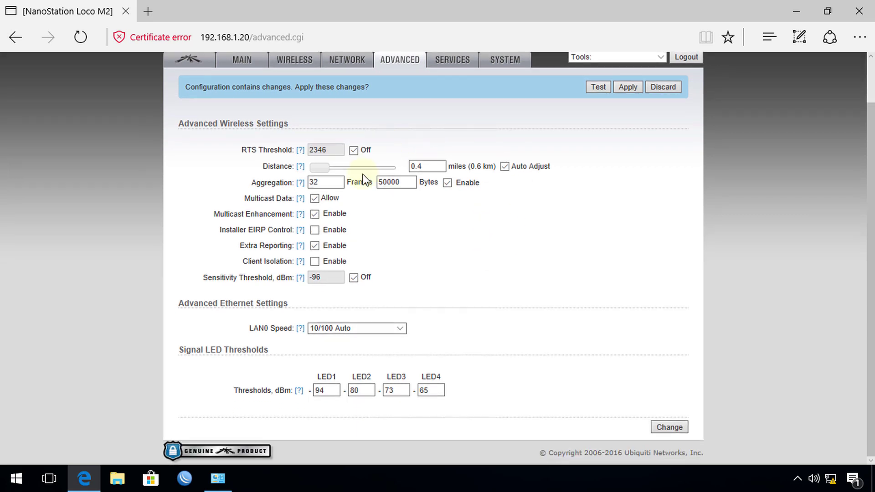
pyautogui.click(314, 230)
pyautogui.click(675, 427)
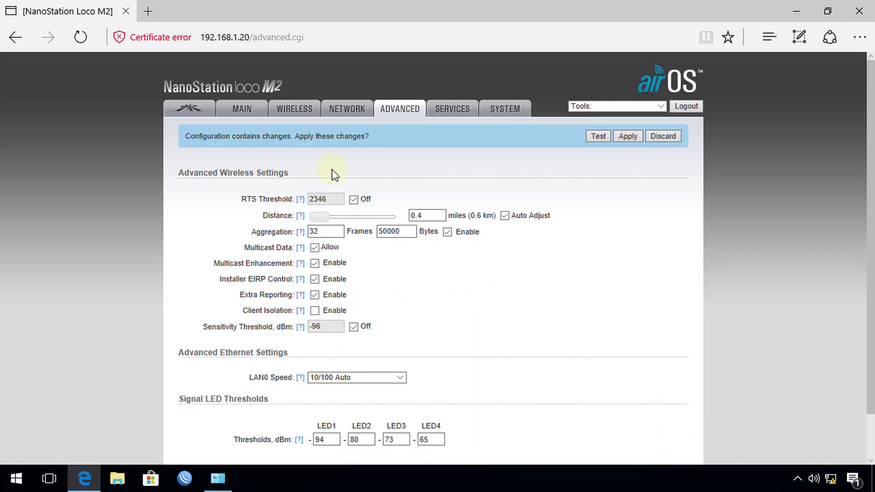
pyautogui.click(463, 108)
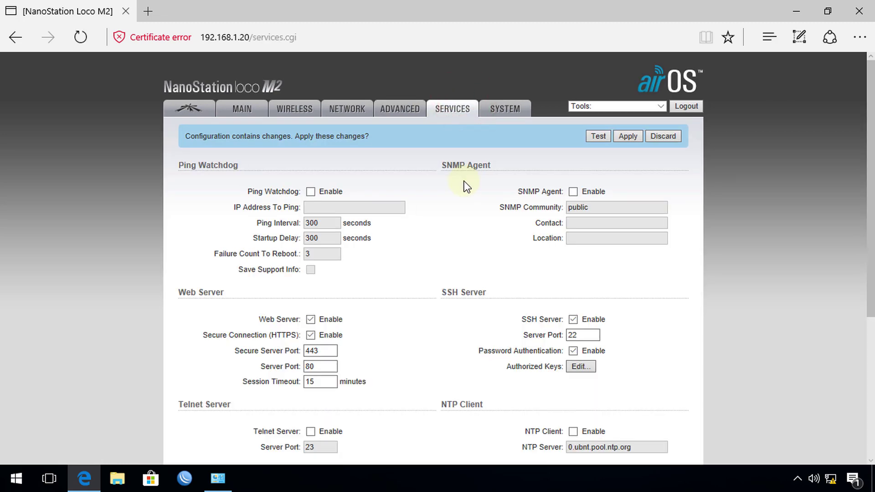
# Tick NTP Client Enable, check server 0.ubnt.pool.ntp.org, and save the Services page
pyautogui.scroll(-3, 427, 204)
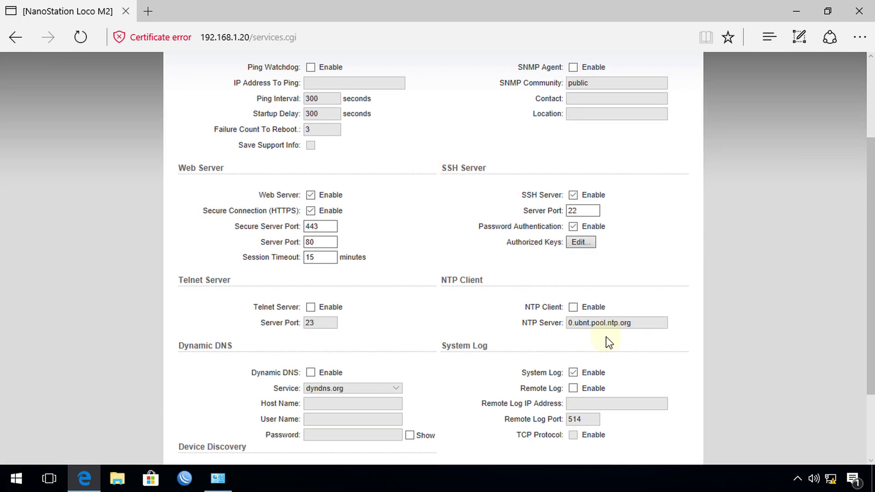
pyautogui.click(573, 307)
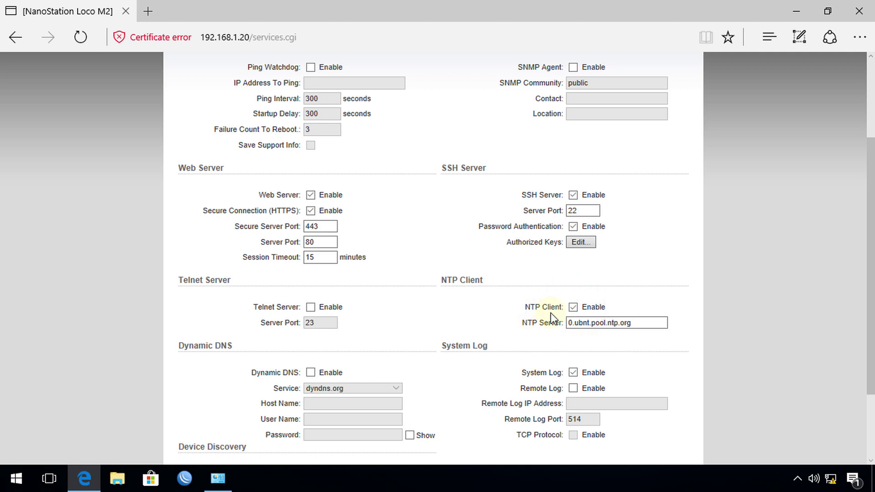
pyautogui.click(609, 325)
pyautogui.click(621, 287)
pyautogui.click(608, 323)
pyautogui.tripleClick(646, 324)
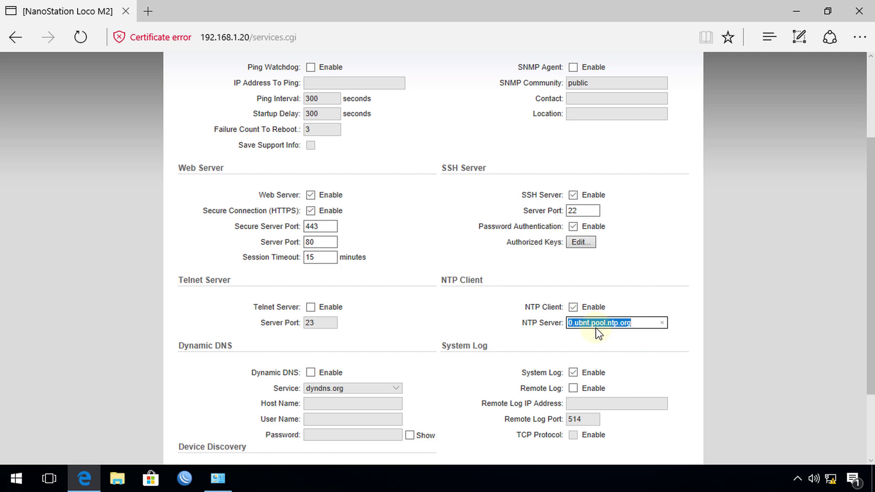
pyautogui.click(483, 316)
pyautogui.scroll(-3, 482, 316)
pyautogui.click(670, 427)
pyautogui.click(503, 108)
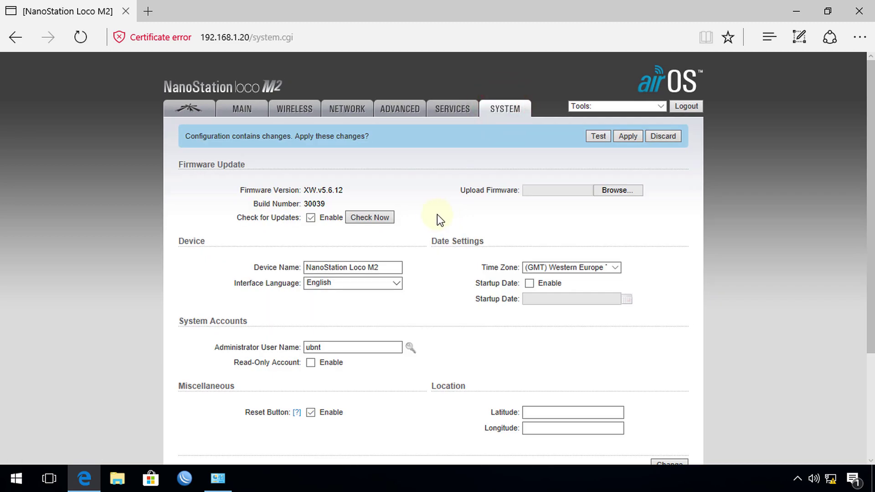
# Review the administrator user name and device name fields on the System page
pyautogui.scroll(-3, 445, 218)
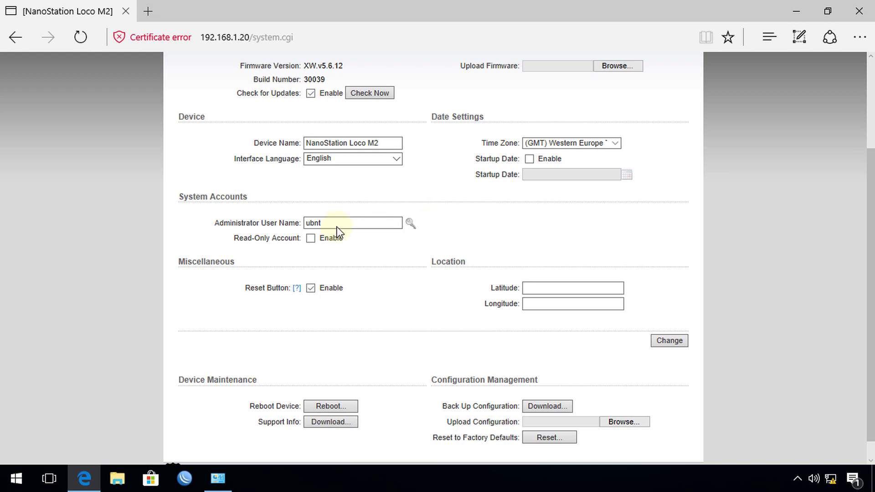
pyautogui.click(323, 223)
pyautogui.click(319, 223)
pyautogui.click(580, 232)
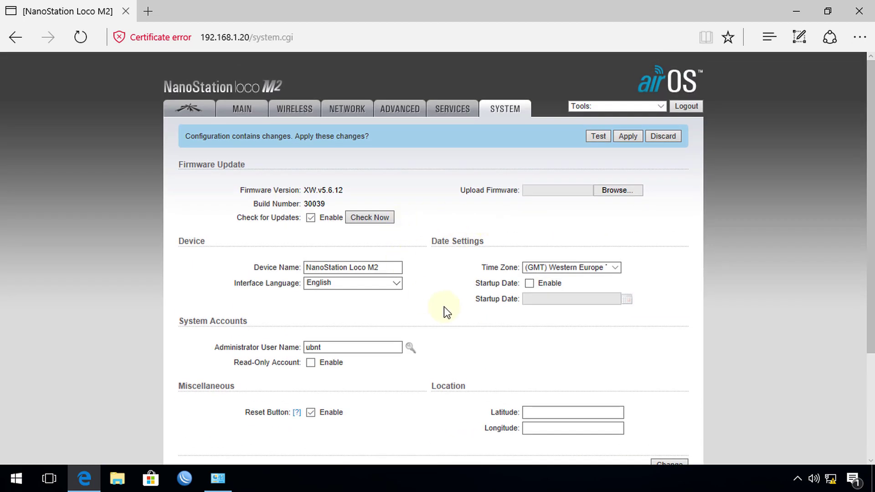
pyautogui.tripleClick(387, 267)
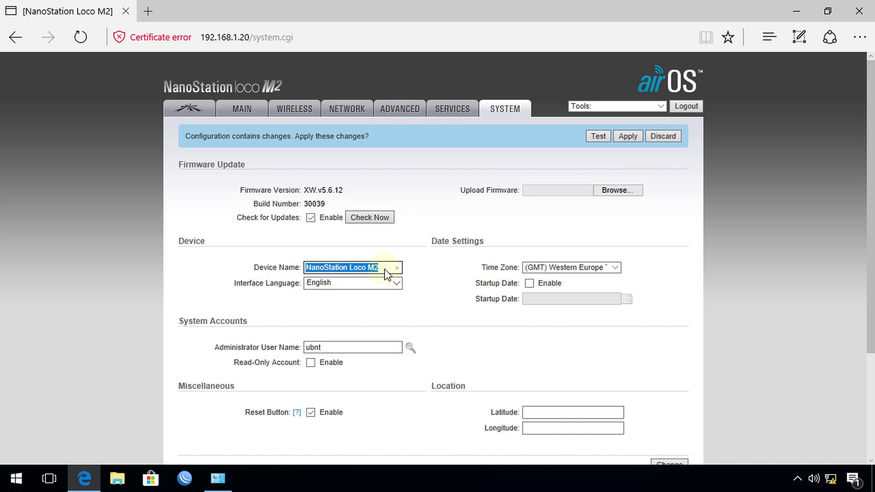
# Set time zone to (GMT-05:00) Eastern Standard Time, save, and apply all pending changes
pyautogui.click(596, 268)
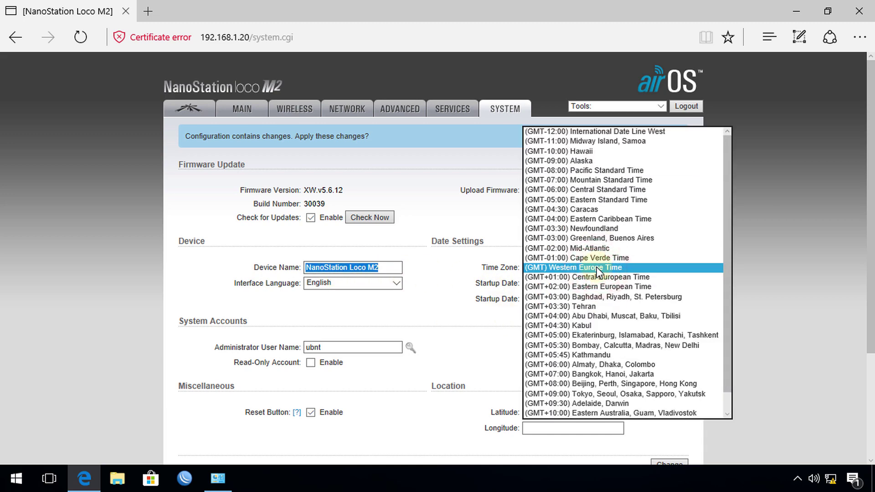
pyautogui.click(614, 201)
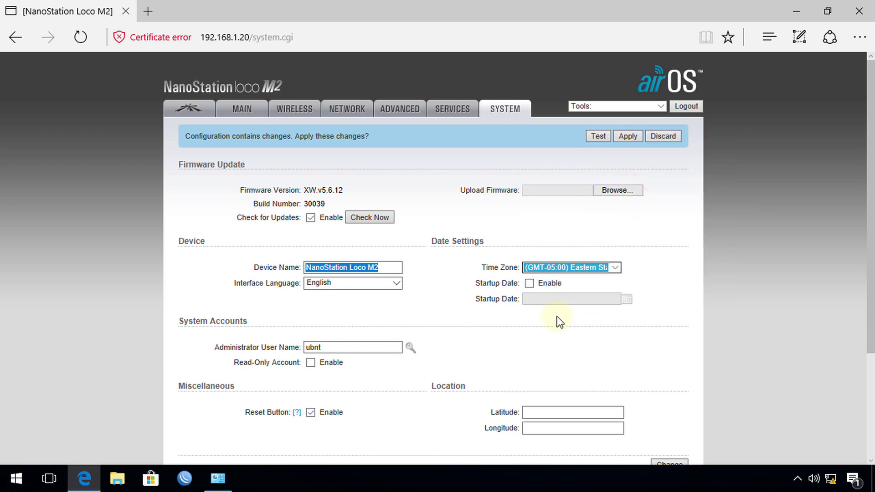
pyautogui.scroll(-3, 570, 319)
pyautogui.click(668, 317)
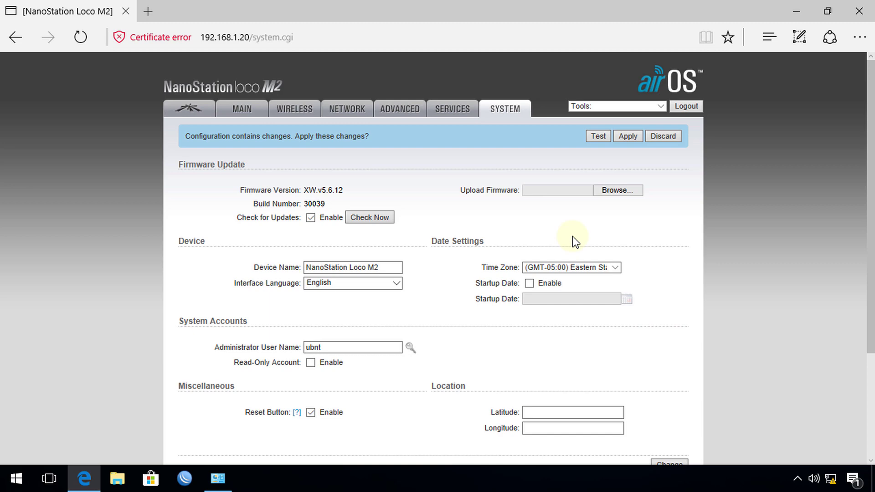
pyautogui.click(623, 138)
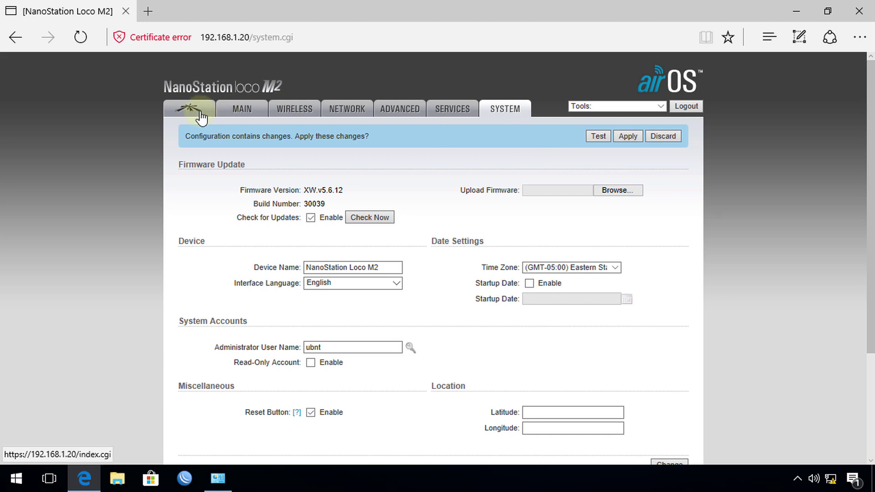
pyautogui.click(629, 136)
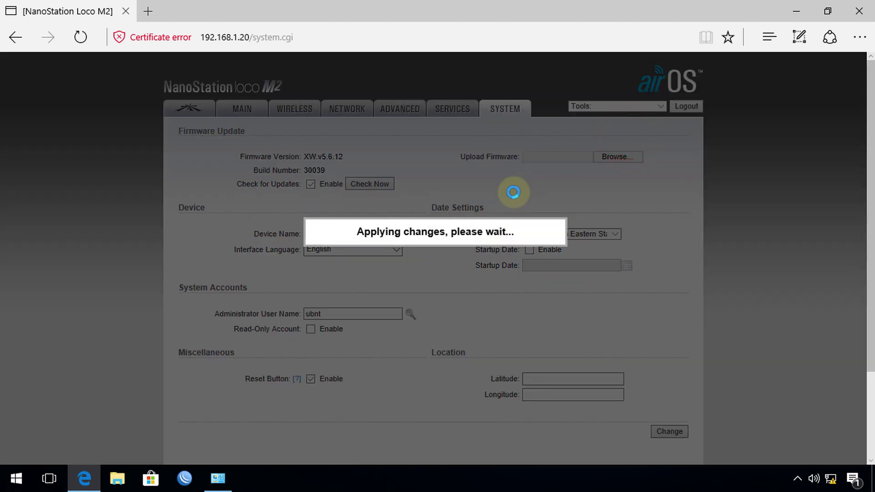
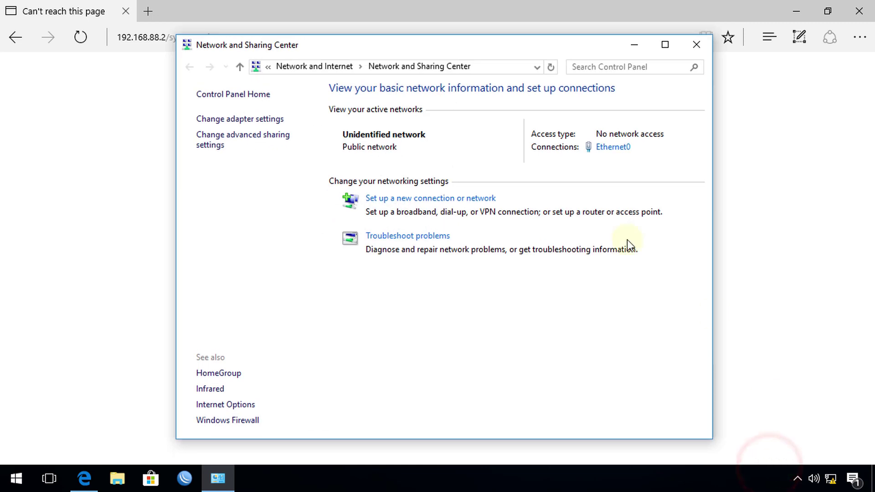
# Set Ethernet0's TCP/IPv4 to obtain the IP address and DNS server automatically, and save
pyautogui.click(618, 147)
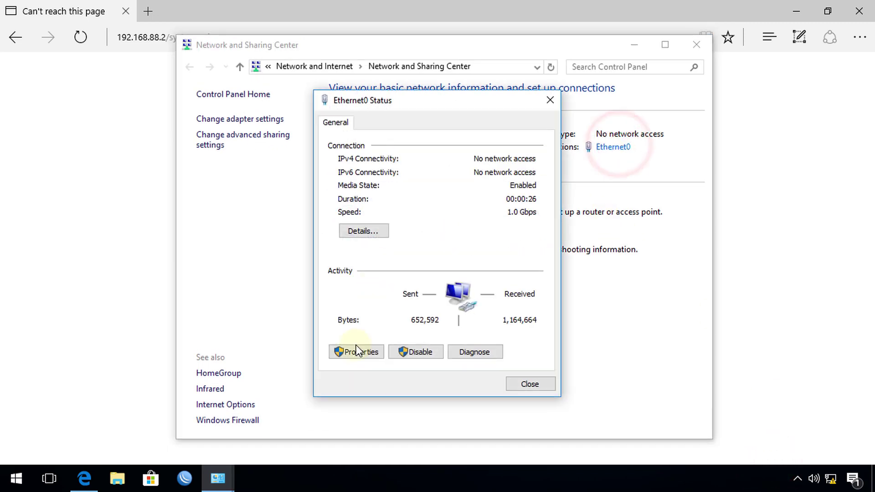
pyautogui.click(355, 352)
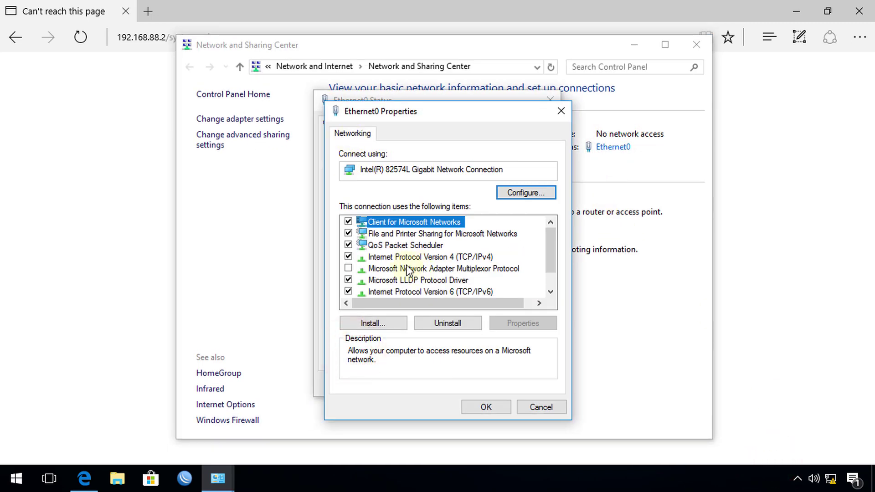
pyautogui.doubleClick(404, 257)
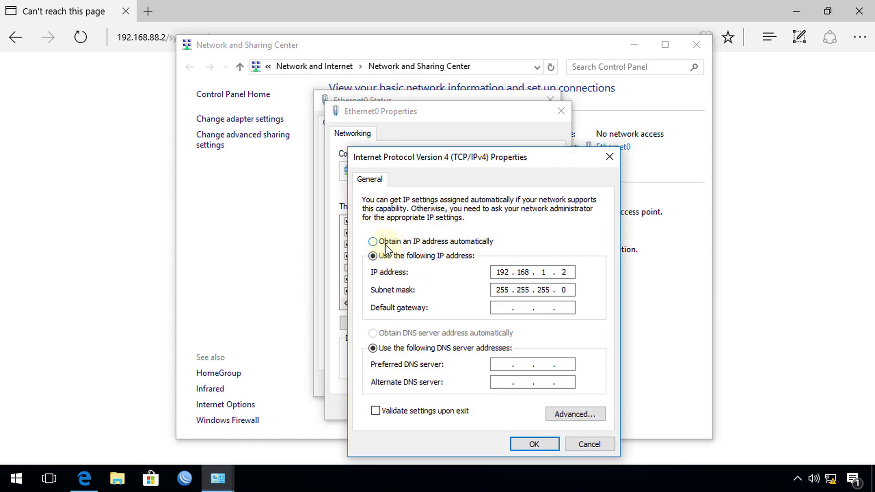
pyautogui.click(373, 242)
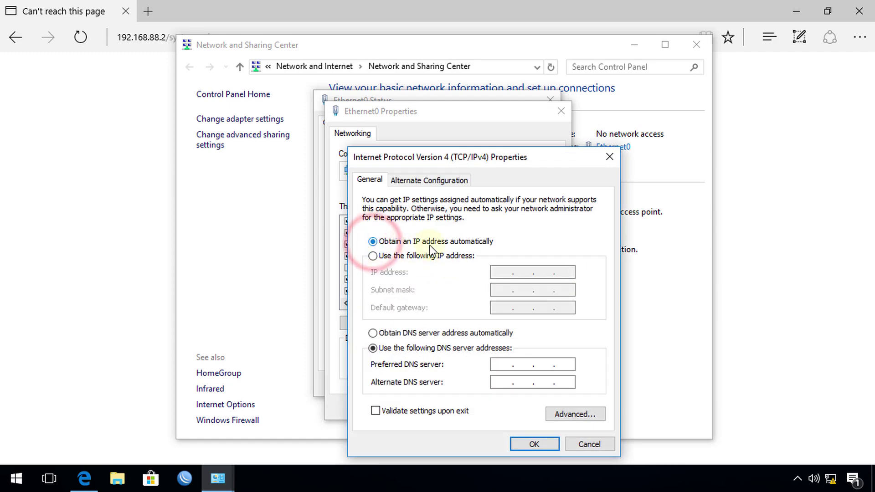
pyautogui.click(401, 333)
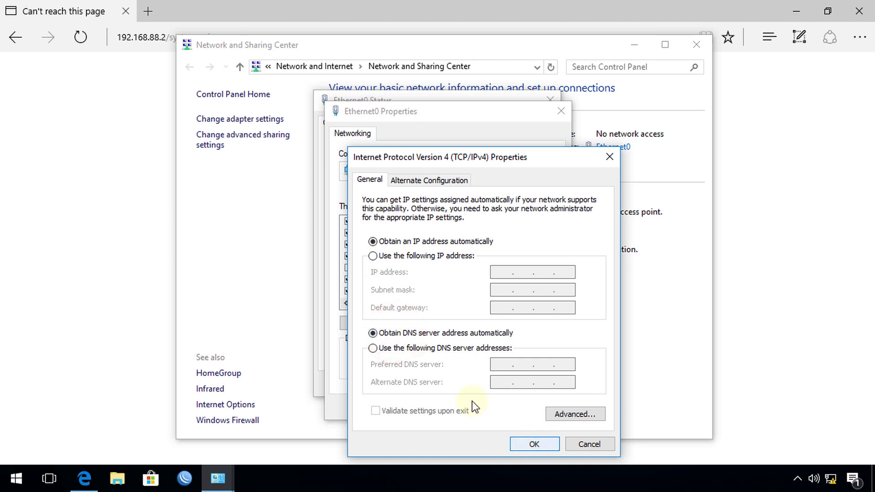
pyautogui.click(521, 445)
pyautogui.click(493, 412)
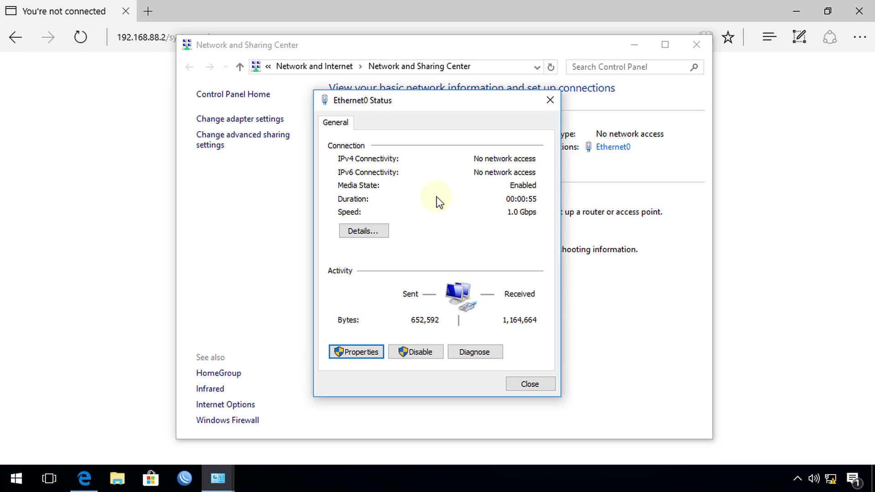
# Close the Ethernet0 Status dialog and the Network and Sharing Center window
pyautogui.click(525, 383)
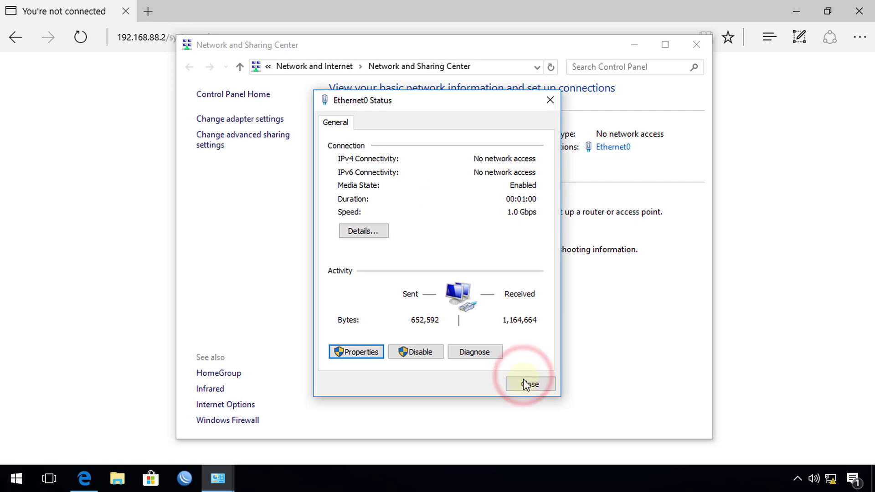
pyautogui.click(698, 46)
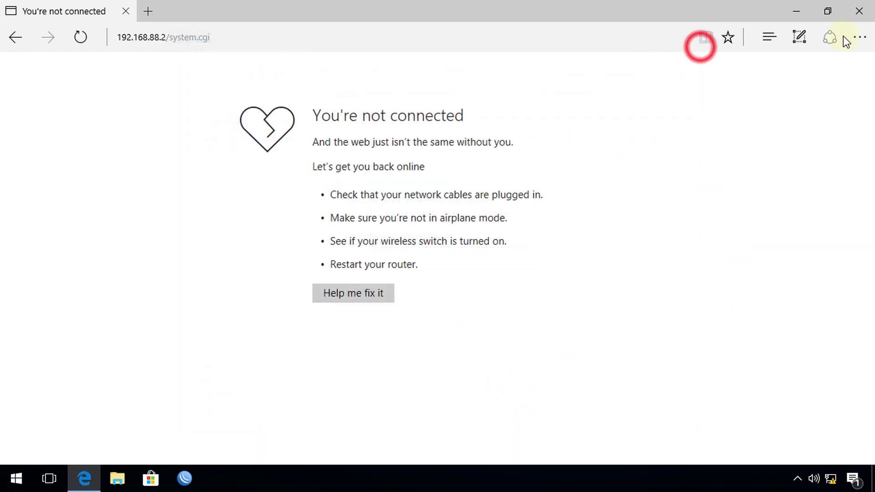